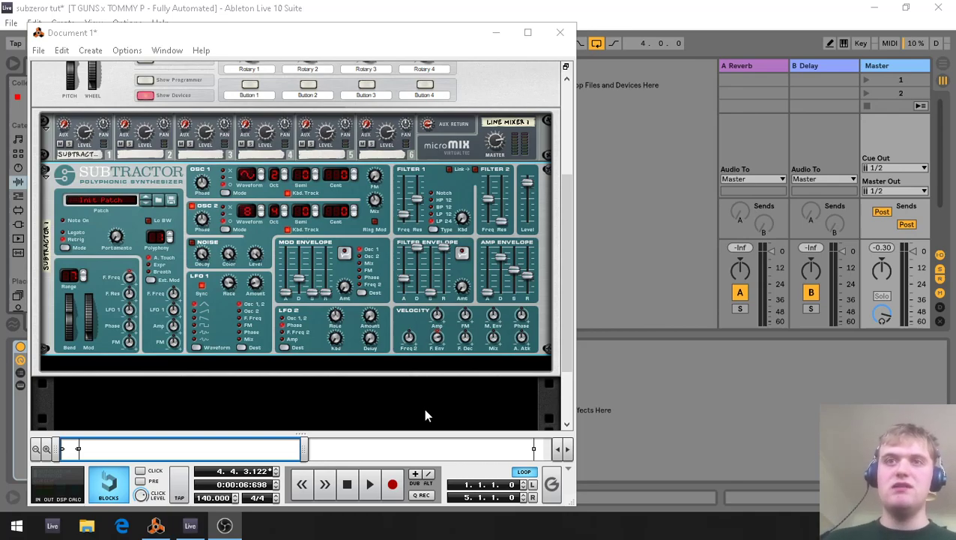
Switch to Ableton Live and play a short stretch of the drum and external instrument loop.
{"action": "left_click", "coordinate": [599, 6]}
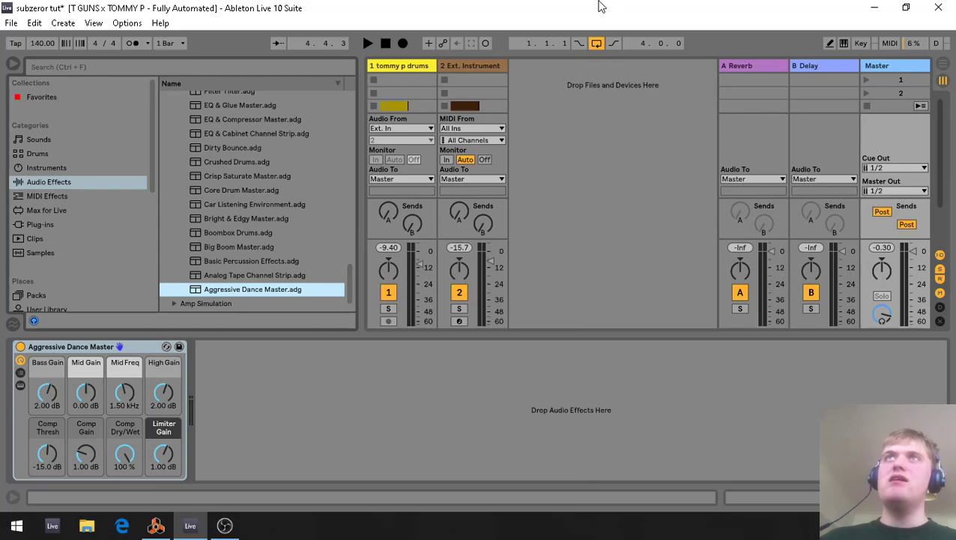
{"action": "key", "text": "space"}
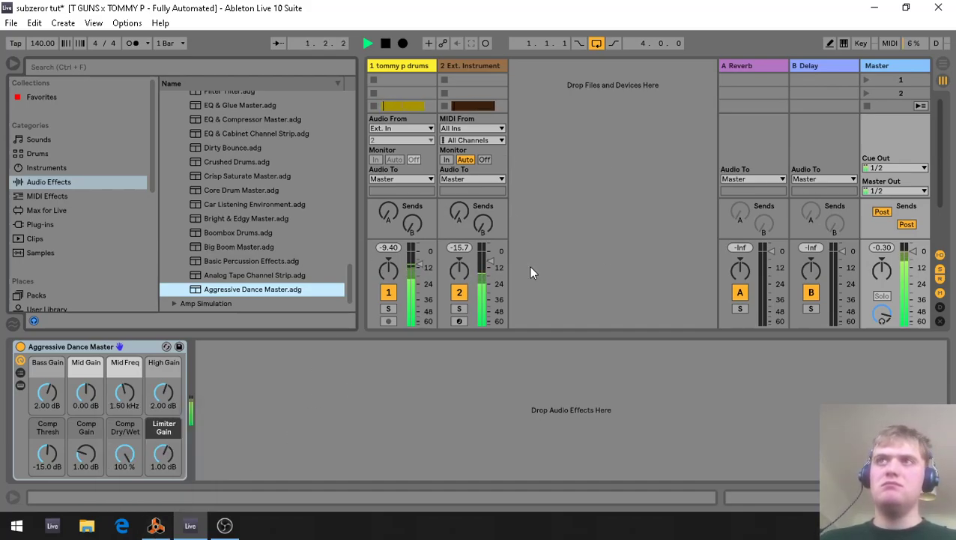
{"action": "key", "text": "space"}
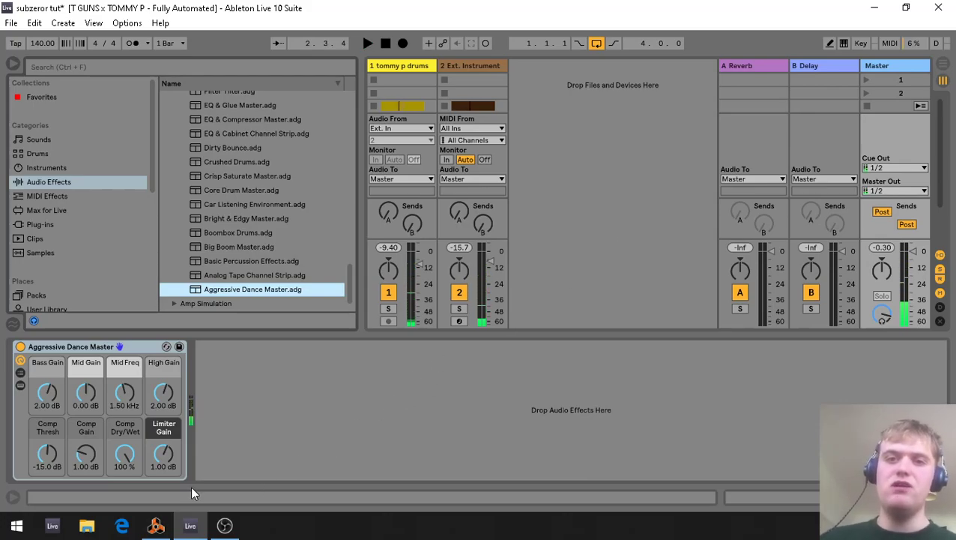
Switch to Reason and initialize the SubTractor's patch.
{"action": "left_click", "coordinate": [155, 524]}
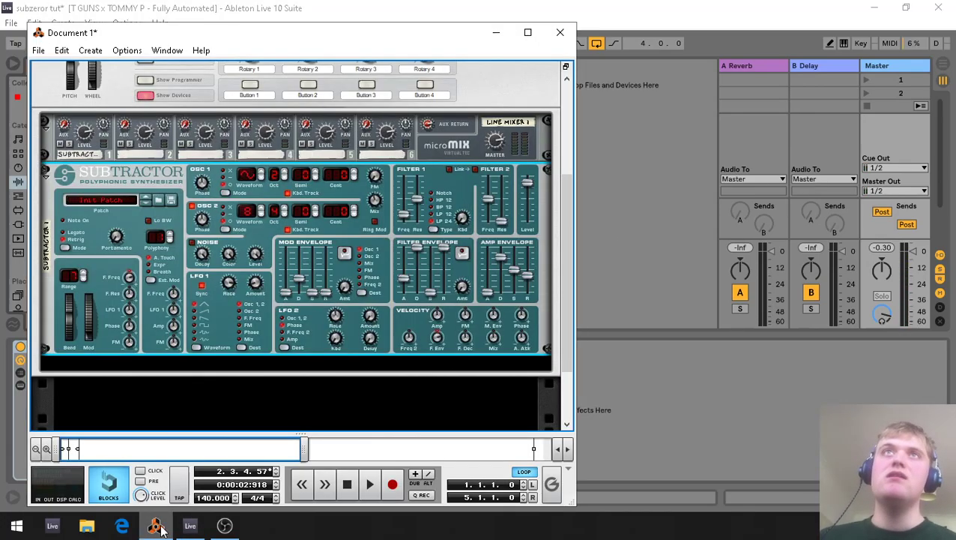
{"action": "right_click", "coordinate": [147, 190]}
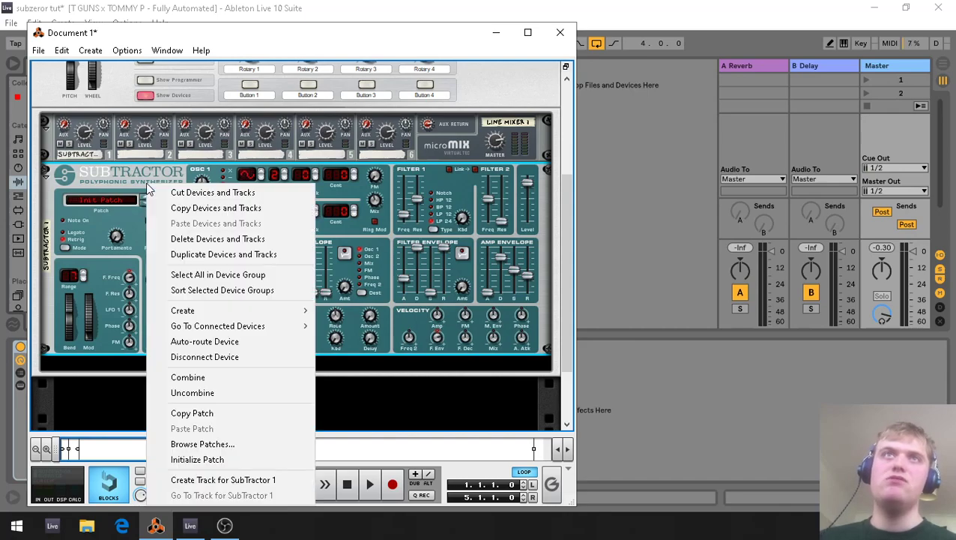
{"action": "left_click", "coordinate": [207, 462]}
Switch to Ableton Live, show the arrangement, and display the Ext. Instrument track's device settings.
{"action": "left_click", "coordinate": [654, 374]}
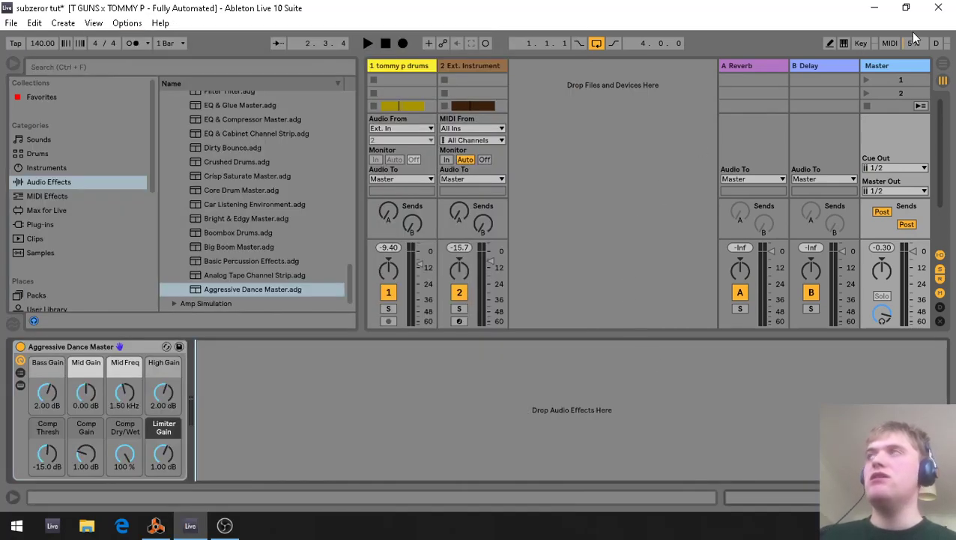
{"action": "left_click", "coordinate": [942, 68]}
{"action": "left_click", "coordinate": [442, 135]}
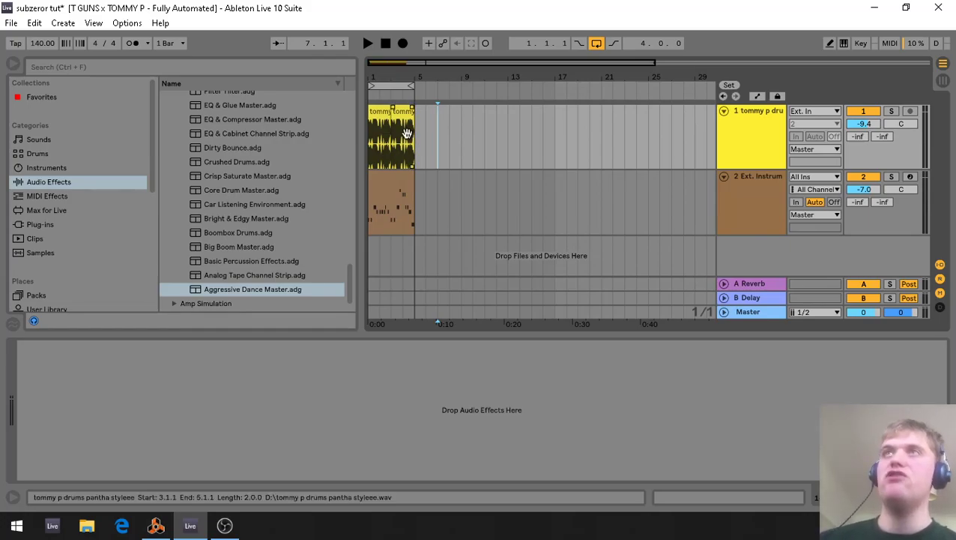
{"action": "left_click", "coordinate": [372, 150]}
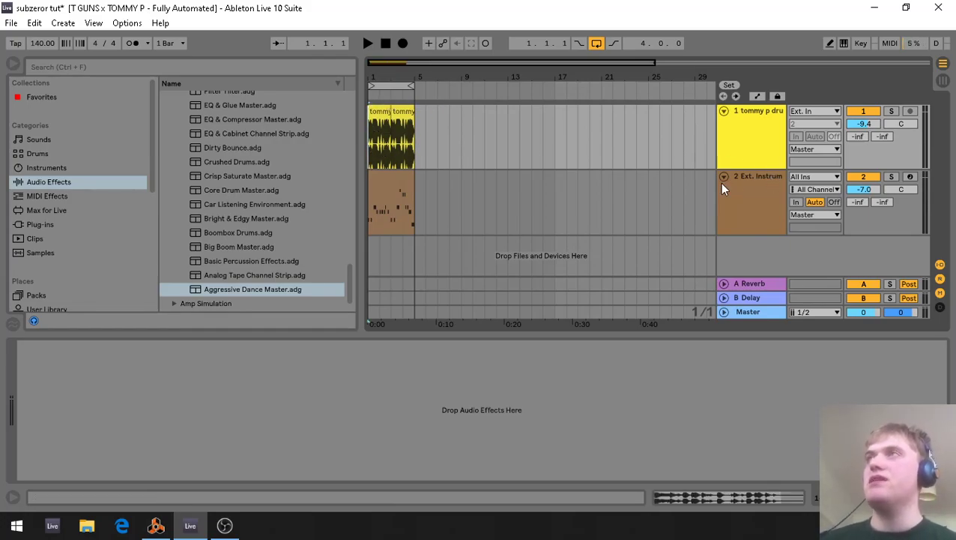
{"action": "left_click", "coordinate": [772, 189]}
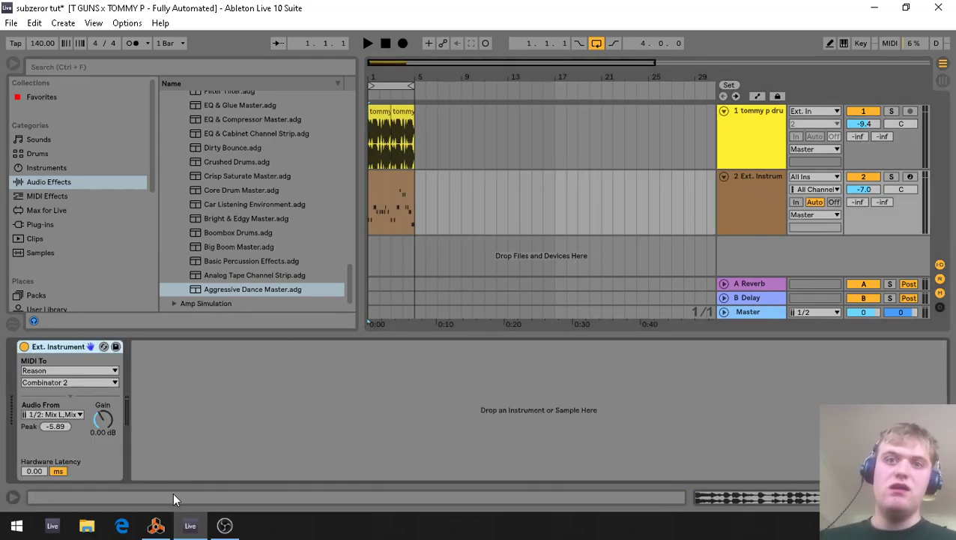
Return to Reason and initialize the SubTractor patch once more so the sound starts from its defaults.
{"action": "left_click", "coordinate": [156, 526]}
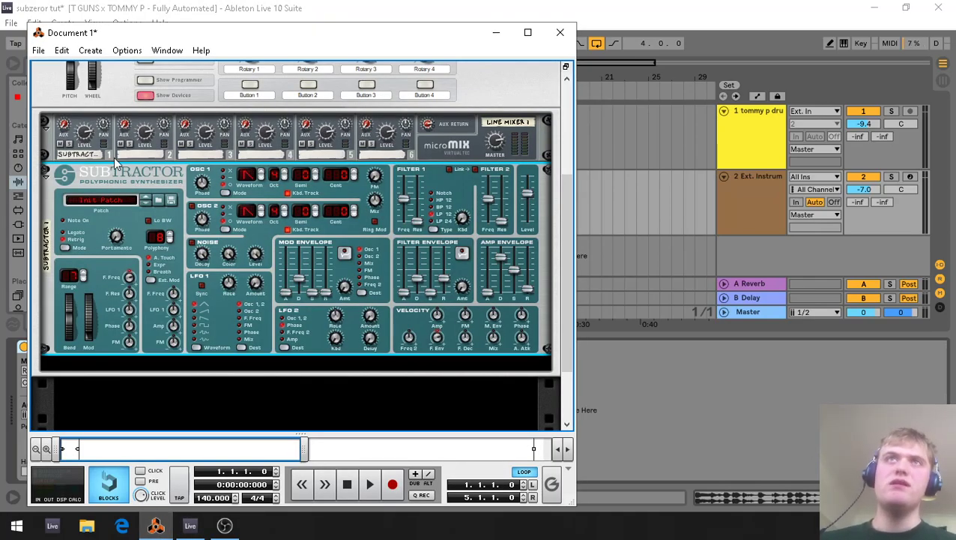
{"action": "right_click", "coordinate": [105, 225]}
{"action": "left_click", "coordinate": [151, 466]}
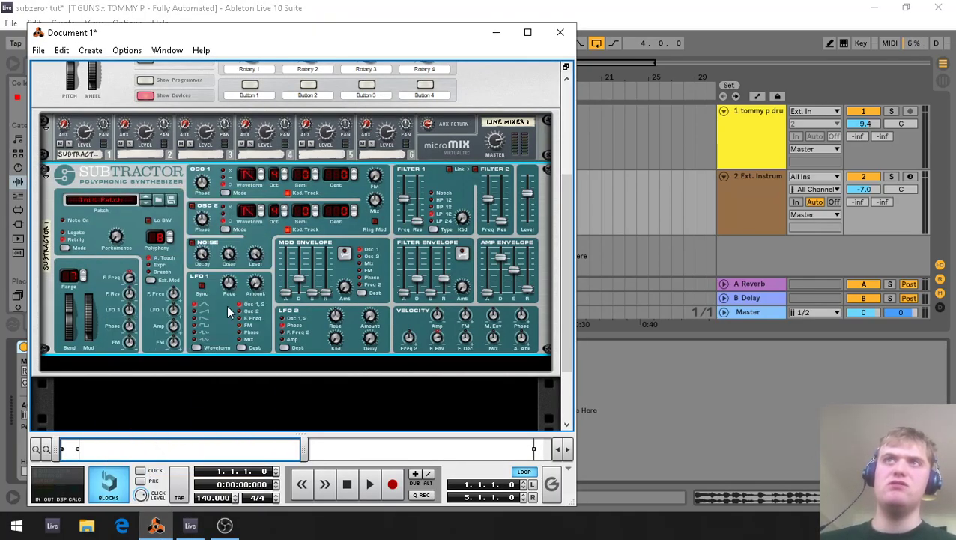
Switch to Ableton Live and examine the notes of the Ext. Instrument track's four-bar MIDI clip in an enlarged note editor.
{"action": "left_click", "coordinate": [804, 410]}
{"action": "left_click", "coordinate": [391, 198]}
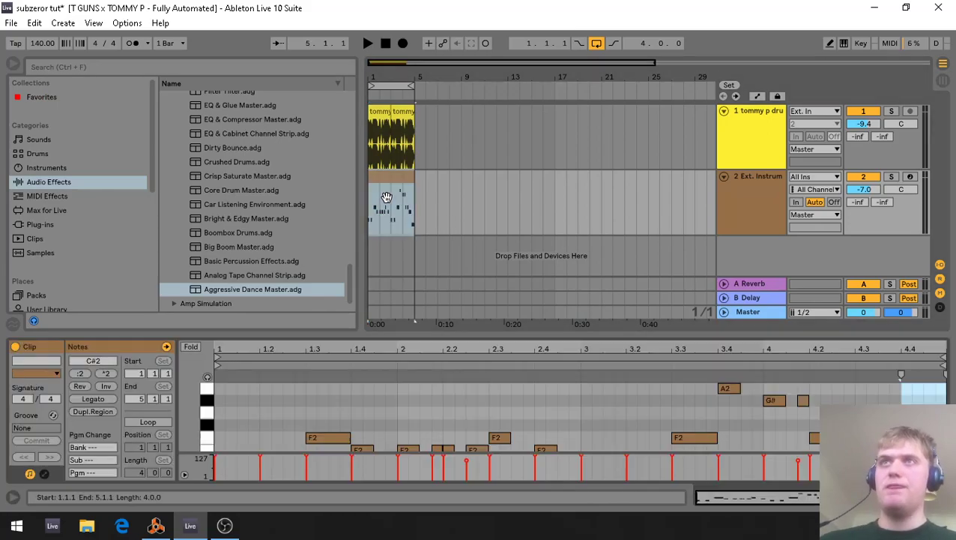
{"action": "left_click_drag", "start_coordinate": [422, 332], "coordinate": [422, 191]}
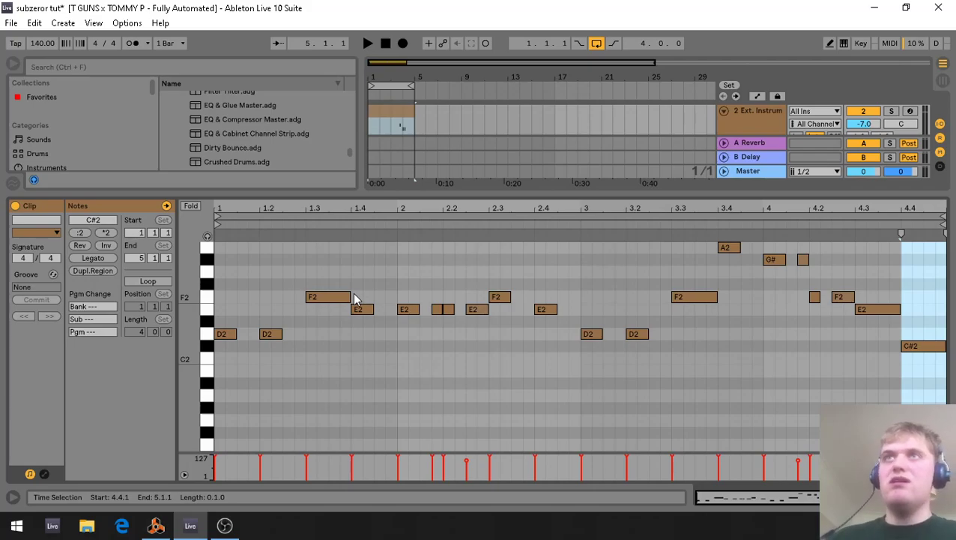
{"action": "left_click_drag", "start_coordinate": [400, 193], "coordinate": [419, 293]}
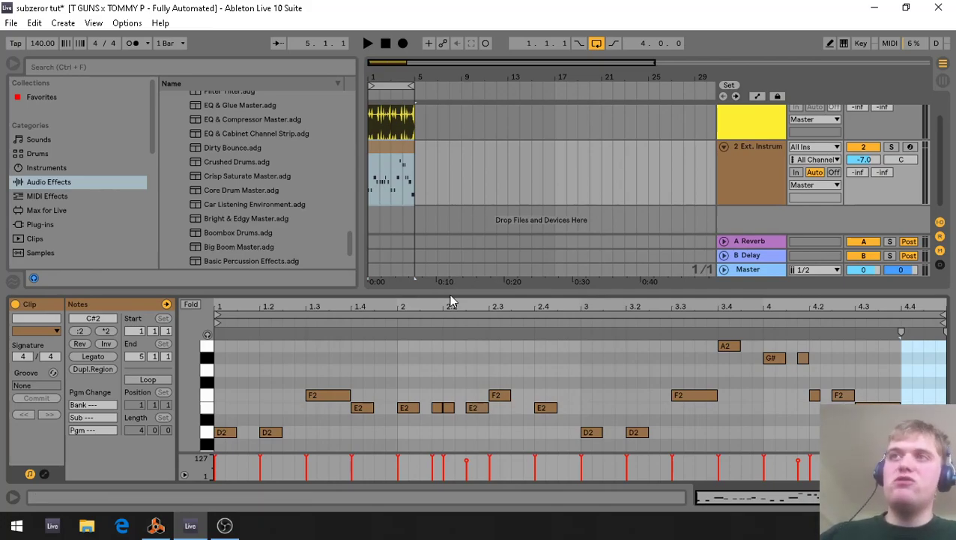
{"action": "left_click_drag", "start_coordinate": [448, 302], "coordinate": [448, 345]}
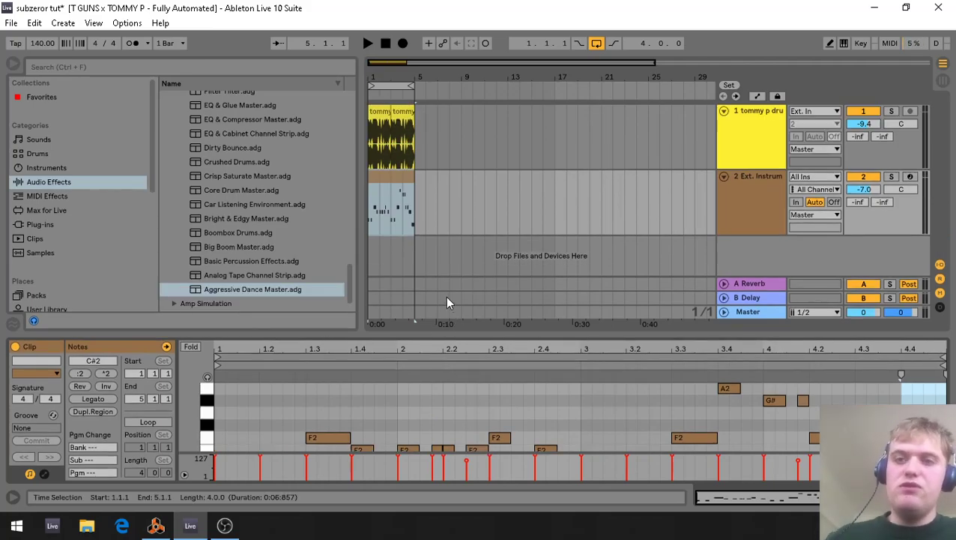
Play the loop to hear the initialized patch while following the clip's notes, and stop playback.
{"action": "key", "text": "space"}
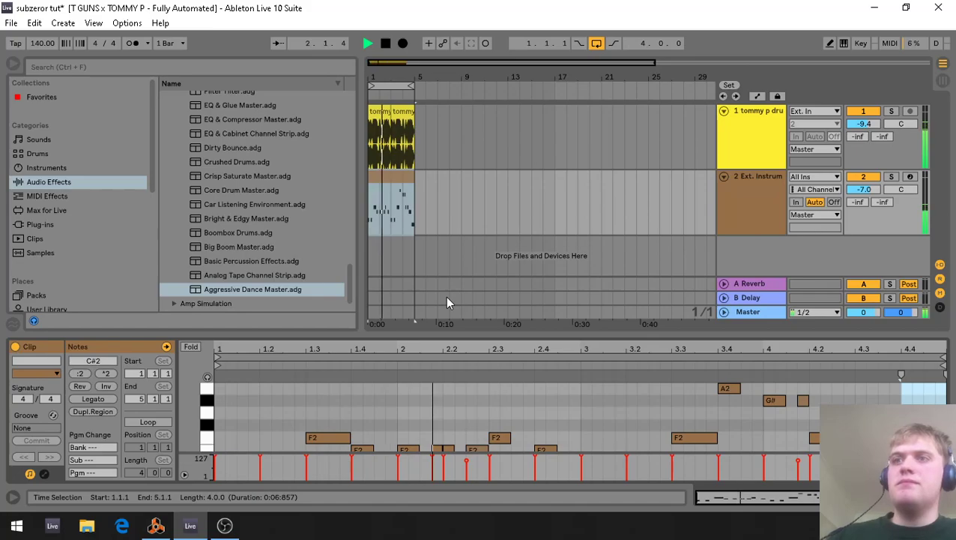
{"action": "left_click_drag", "start_coordinate": [464, 334], "coordinate": [486, 238]}
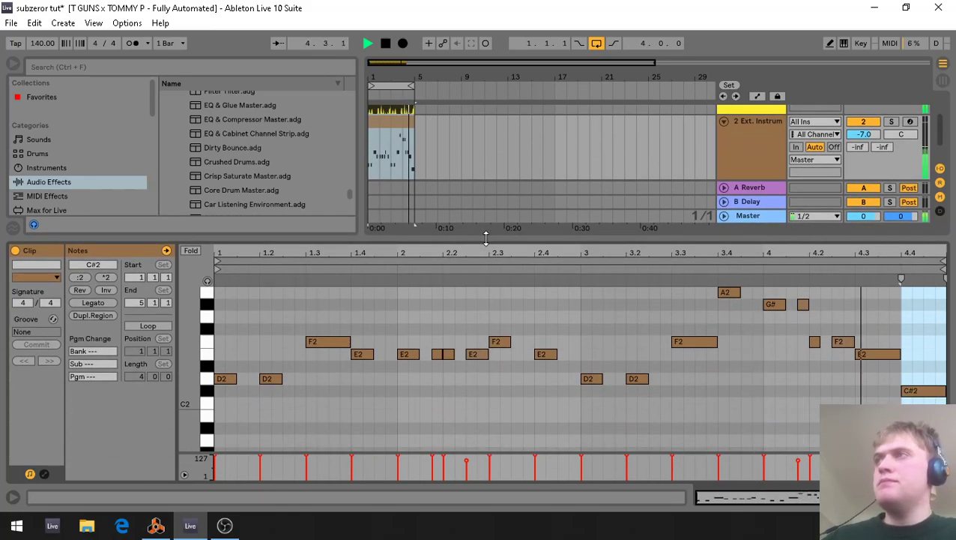
{"action": "key", "text": "space"}
{"action": "left_click_drag", "start_coordinate": [532, 236], "coordinate": [529, 334]}
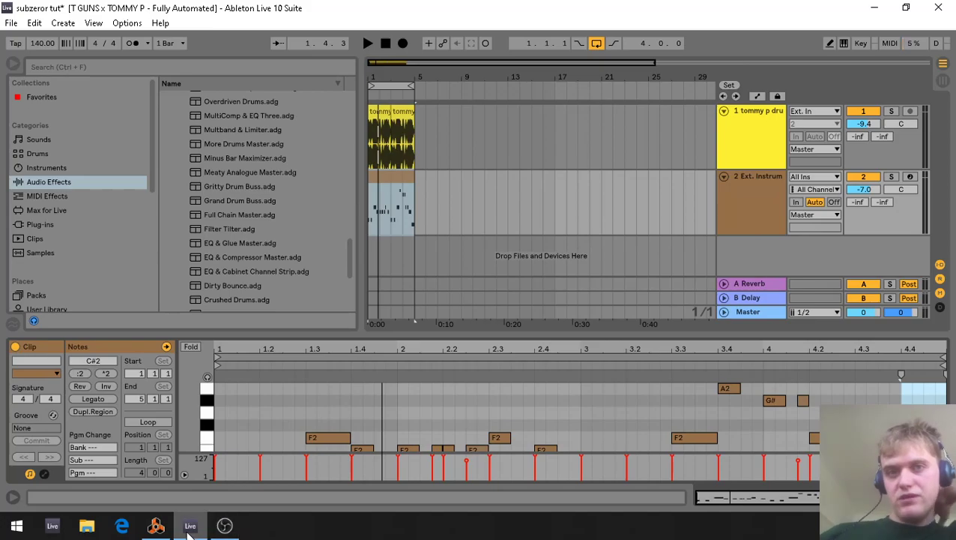
Switch to Reason, enable oscillator 2, and set oscillator 1 to a sine wave at octave 2 and oscillator 2 to waveform 8.
{"action": "left_click", "coordinate": [156, 526]}
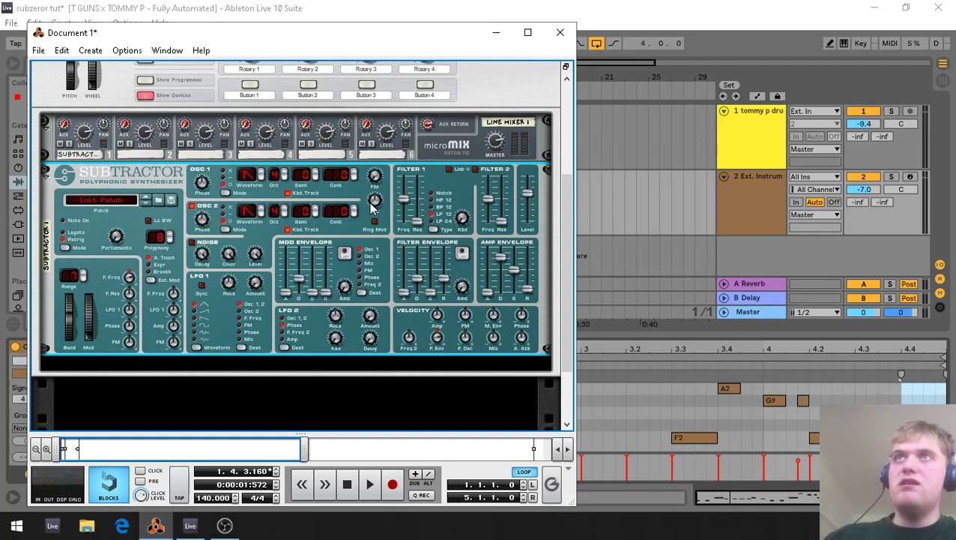
{"action": "left_click_drag", "start_coordinate": [374, 206], "coordinate": [376, 205]}
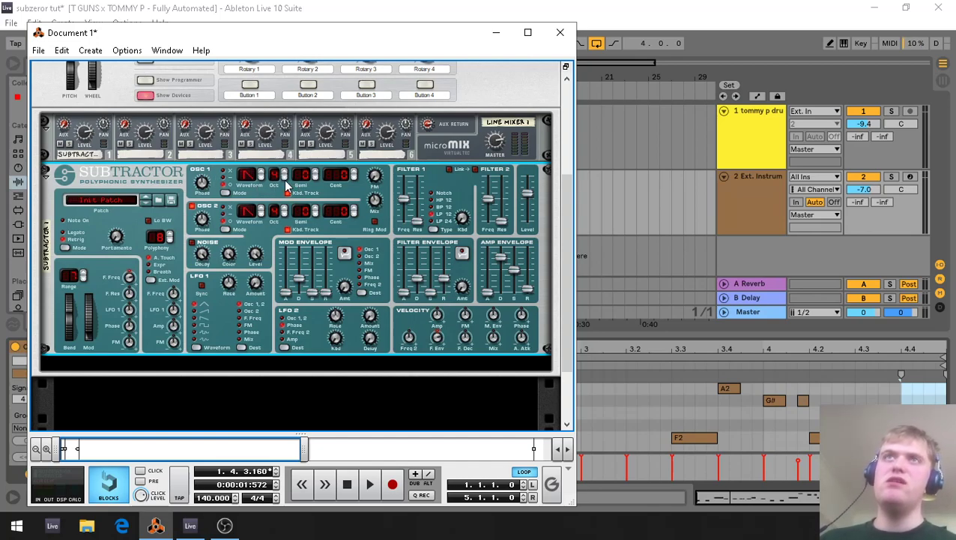
{"action": "left_click", "coordinate": [261, 173]}
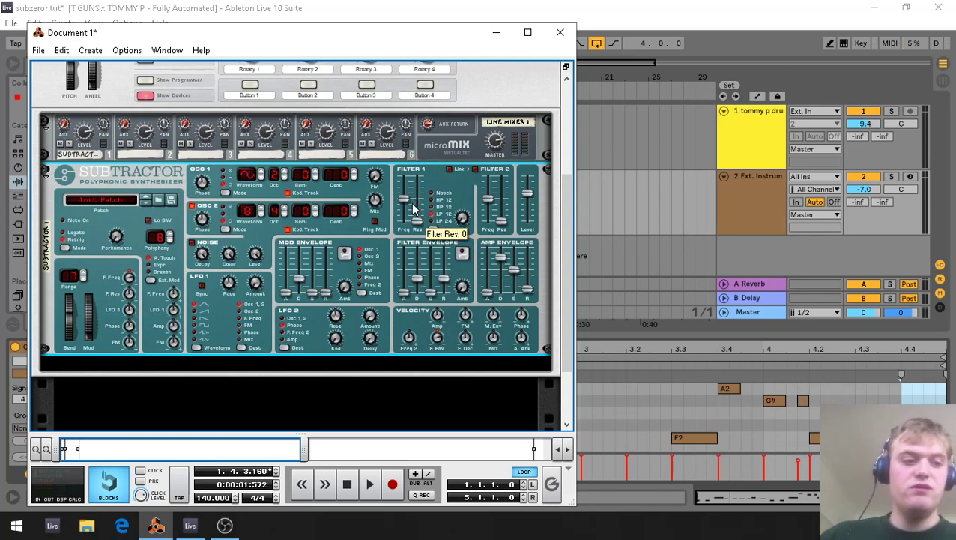
Lower Filter 1's frequency on LP 24, and set filter envelope attack 40, maximum decay and release, sustain 0, and amp envelope release 48.
{"action": "mouse_move", "coordinate": [407, 207]}
{"action": "left_mouse_down"}
{"action": "mouse_move", "coordinate": [408, 221]}
{"action": "mouse_move", "coordinate": [420, 222]}
{"action": "mouse_move", "coordinate": [425, 204]}
{"action": "left_mouse_up"}
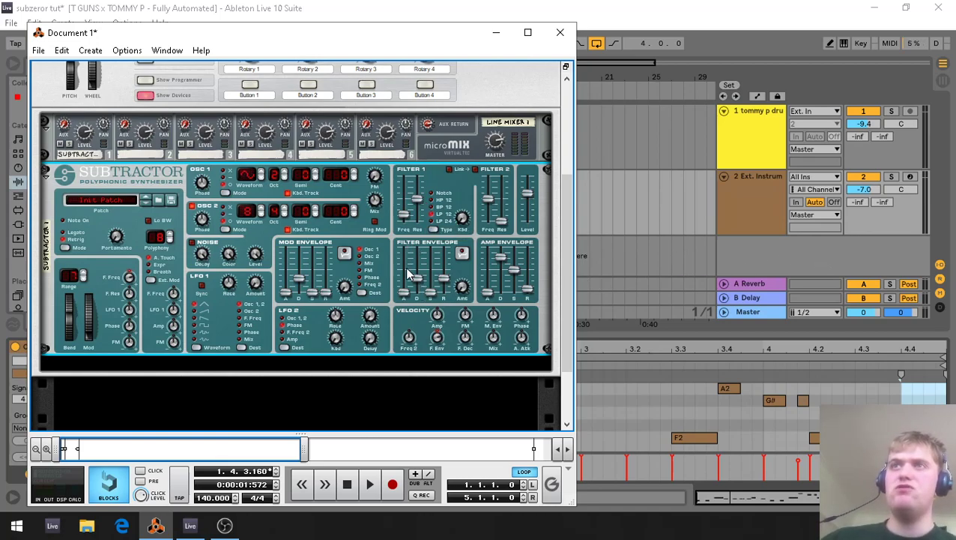
{"action": "left_click_drag", "start_coordinate": [407, 294], "coordinate": [408, 285]}
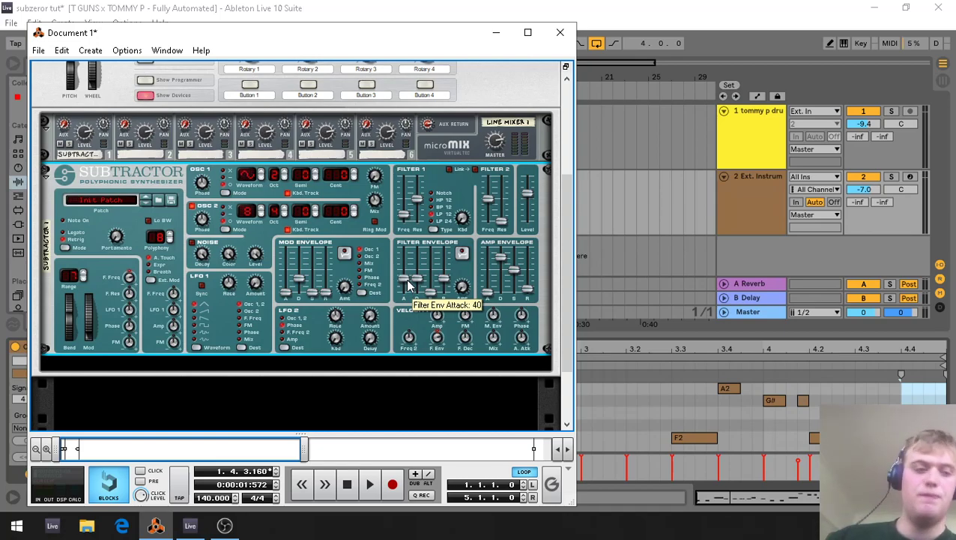
{"action": "left_click_drag", "start_coordinate": [418, 283], "coordinate": [433, 313]}
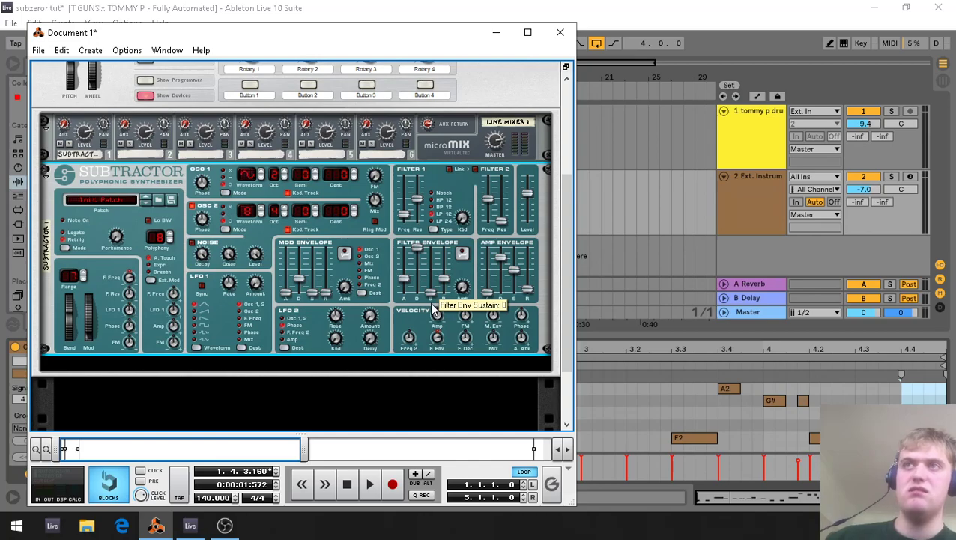
{"action": "left_click_drag", "start_coordinate": [448, 283], "coordinate": [456, 240]}
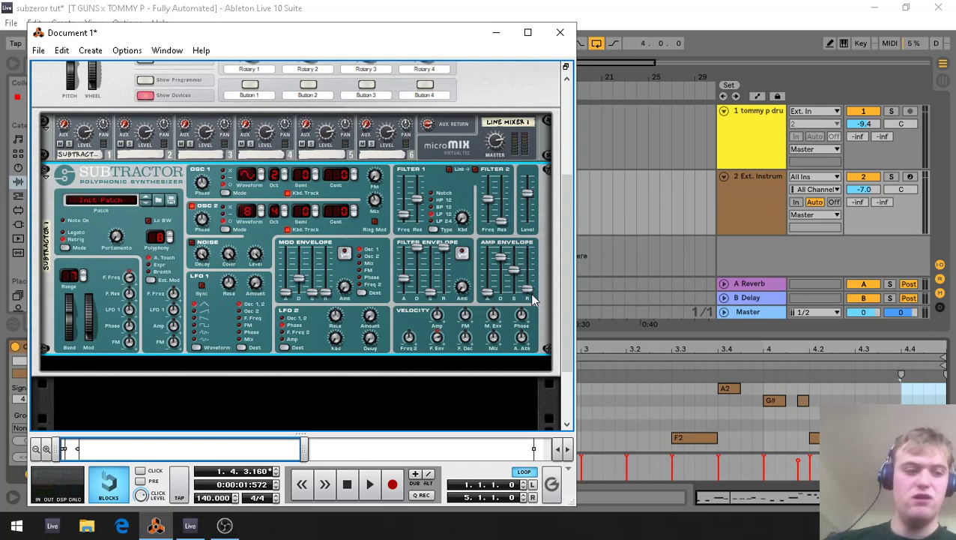
{"action": "left_click_drag", "start_coordinate": [533, 298], "coordinate": [532, 279]}
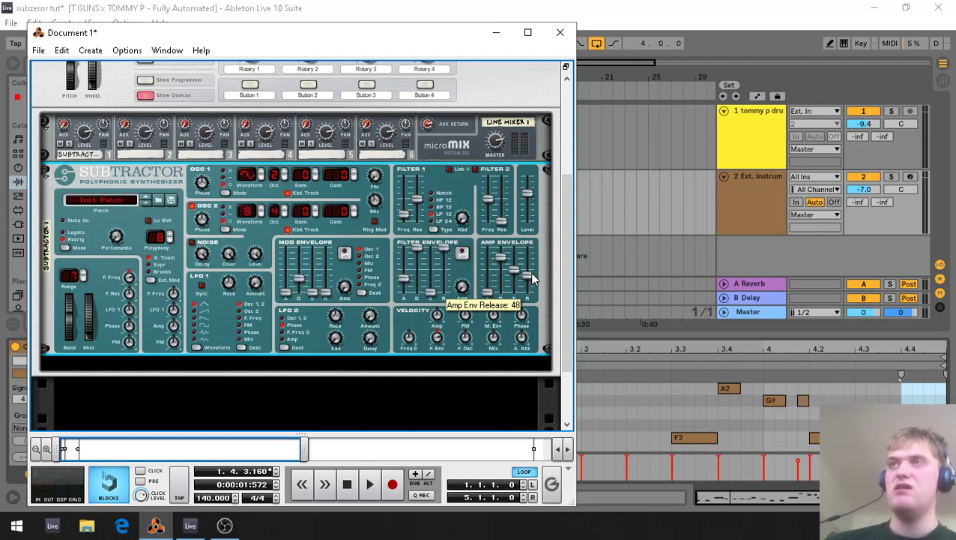
Switch to Ableton Live, play the loop with the reshaped bass sound, and collapse the clip's note editor.
{"action": "left_click", "coordinate": [688, 6]}
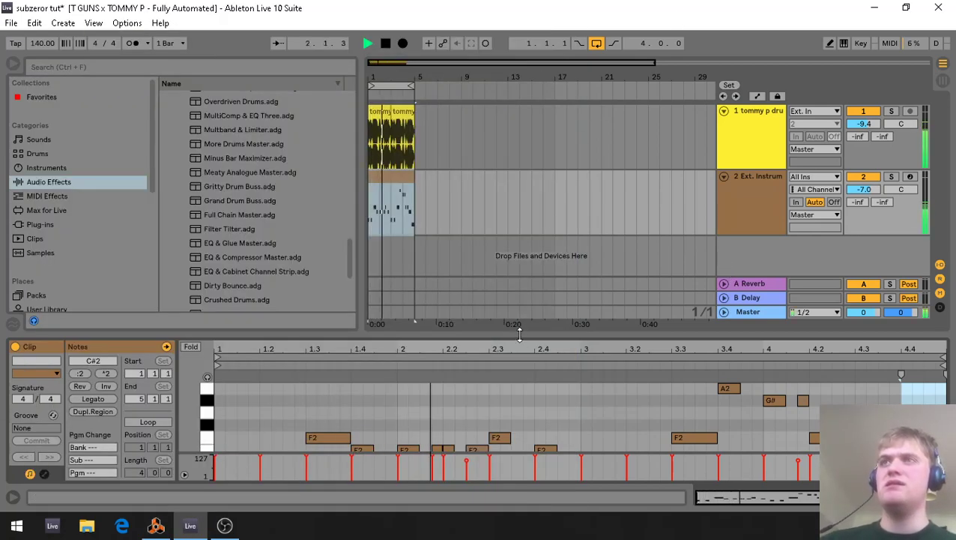
{"action": "left_click_drag", "start_coordinate": [521, 335], "coordinate": [519, 450]}
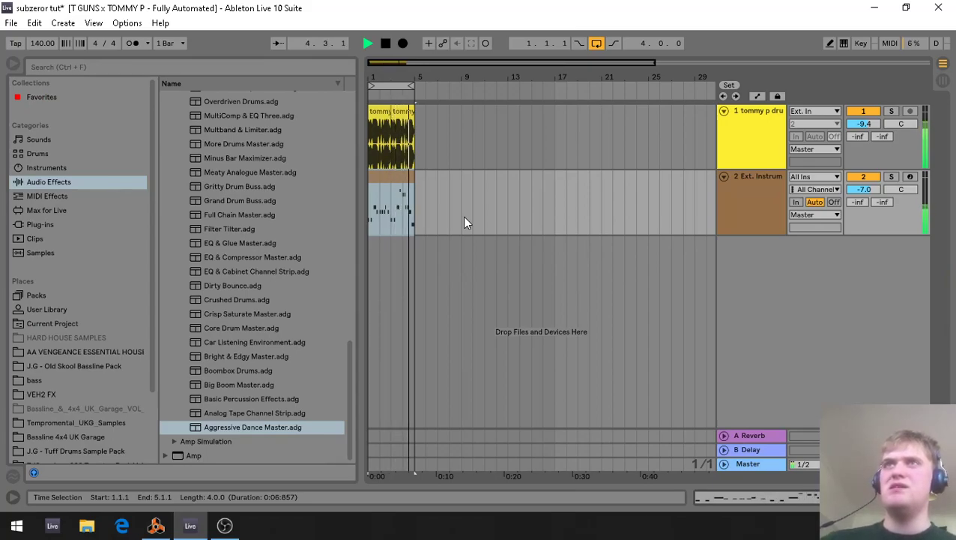
{"action": "key", "text": "space"}
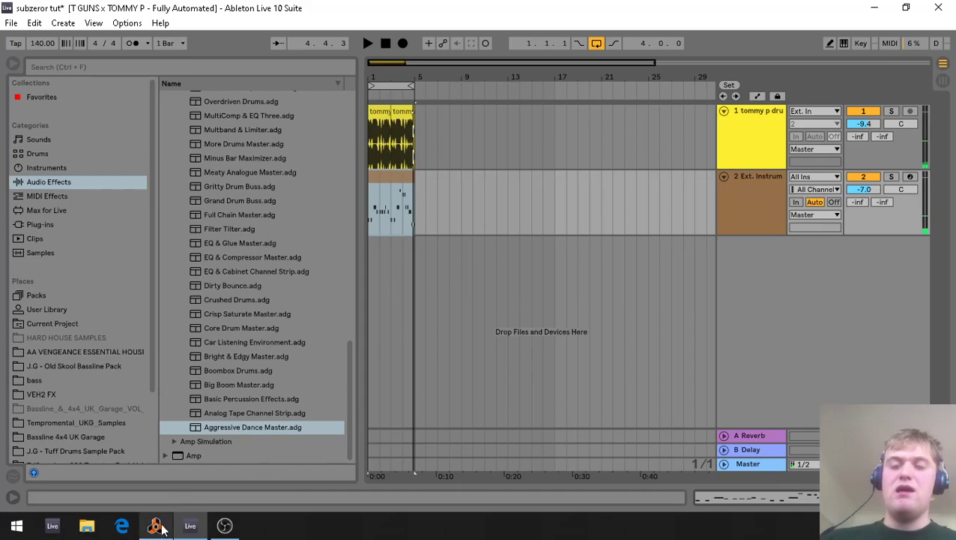
In Reason, set the SubTractor's polyphony to 1, then sync LFO 1, choose its third waveform, and adjust its rate and amount.
{"action": "mouse_move", "coordinate": [158, 531]}
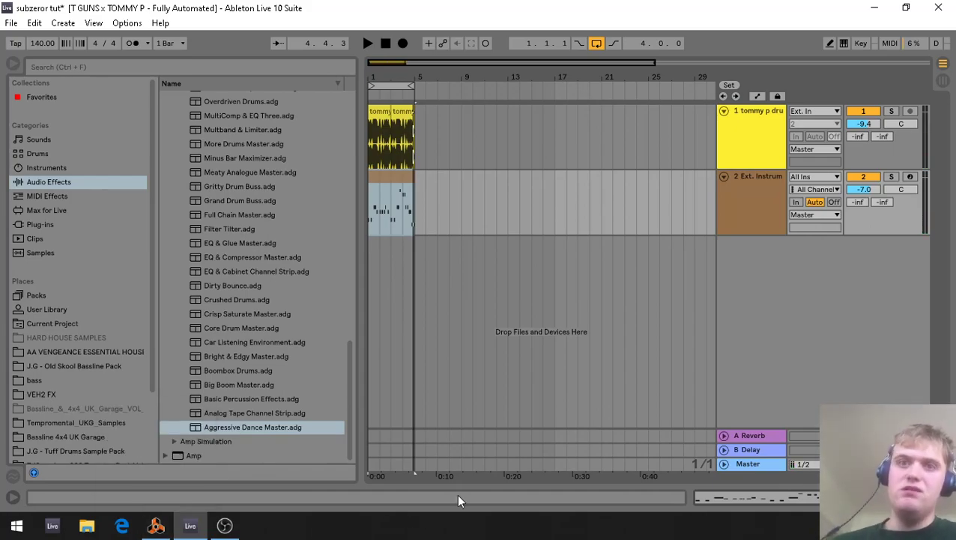
{"action": "left_click", "coordinate": [156, 525]}
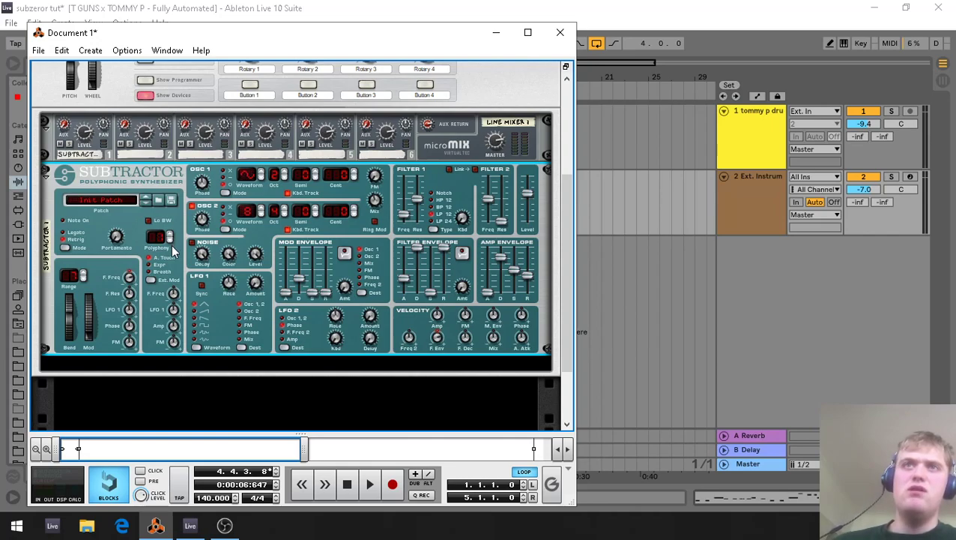
{"action": "left_click", "coordinate": [201, 286]}
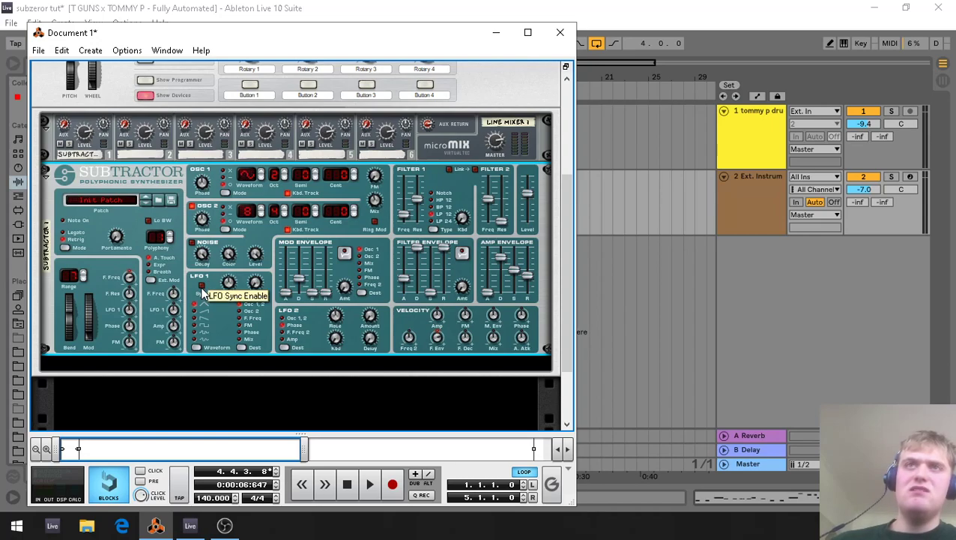
{"action": "left_click_drag", "start_coordinate": [232, 288], "coordinate": [238, 279]}
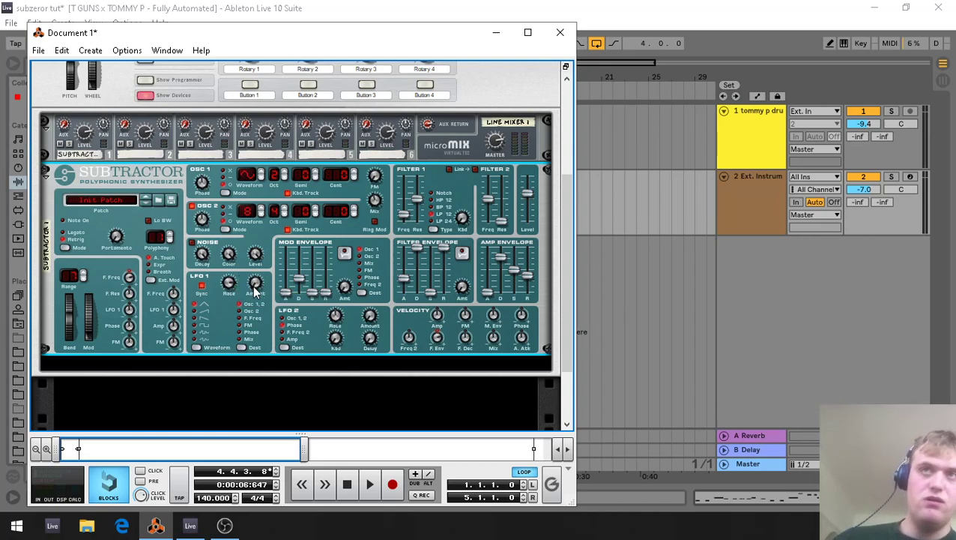
{"action": "left_click_drag", "start_coordinate": [256, 284], "coordinate": [255, 283]}
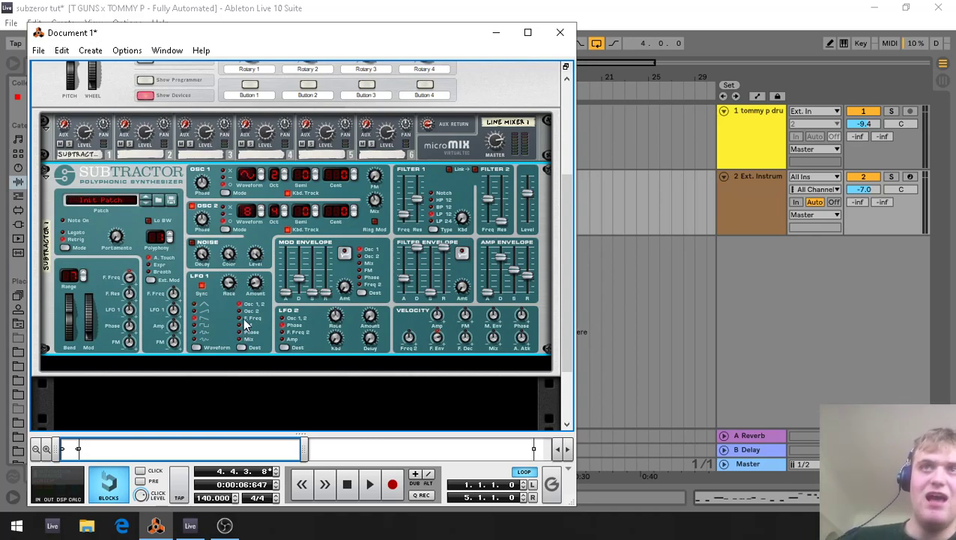
Route the SubTractor's LFO 1 to filter frequency in Reason, and play the loop in Ableton Live to audition the bass.
{"action": "left_click", "coordinate": [606, 311]}
{"action": "key", "text": "space"}
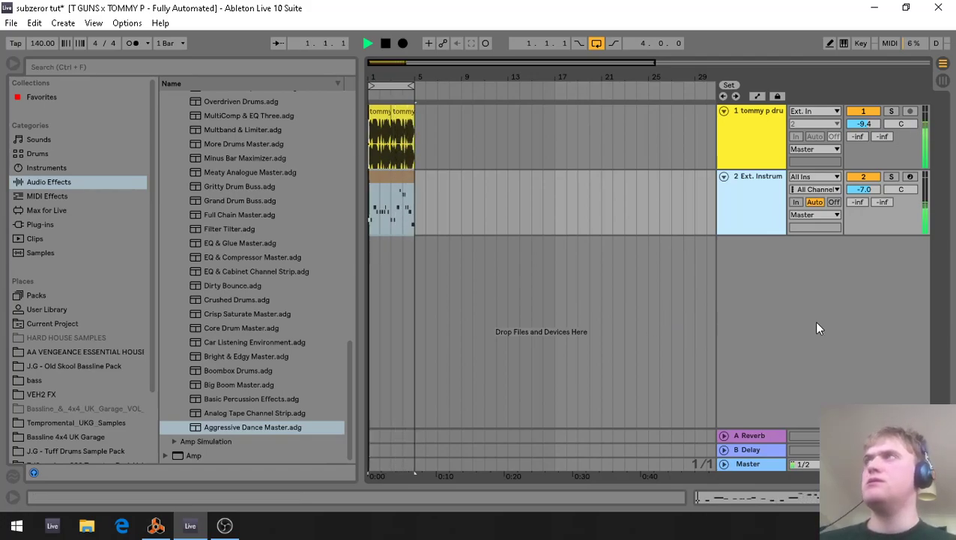
{"action": "key", "text": "space"}
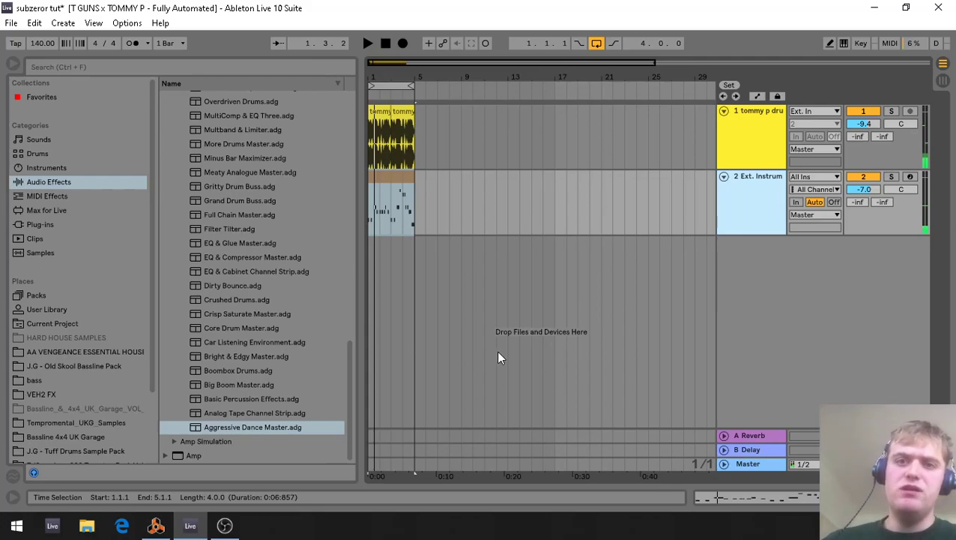
{"action": "left_click", "coordinate": [157, 525]}
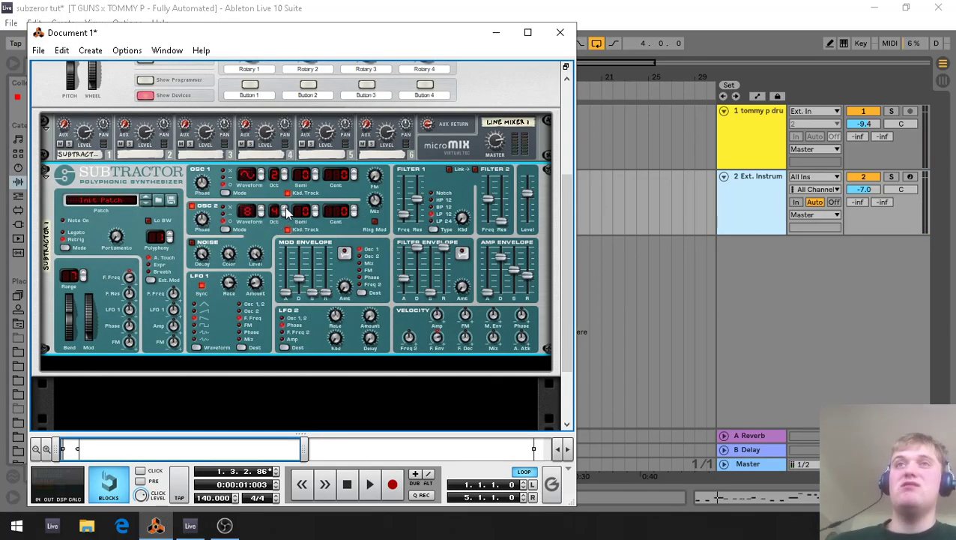
{"action": "left_click", "coordinate": [823, 281]}
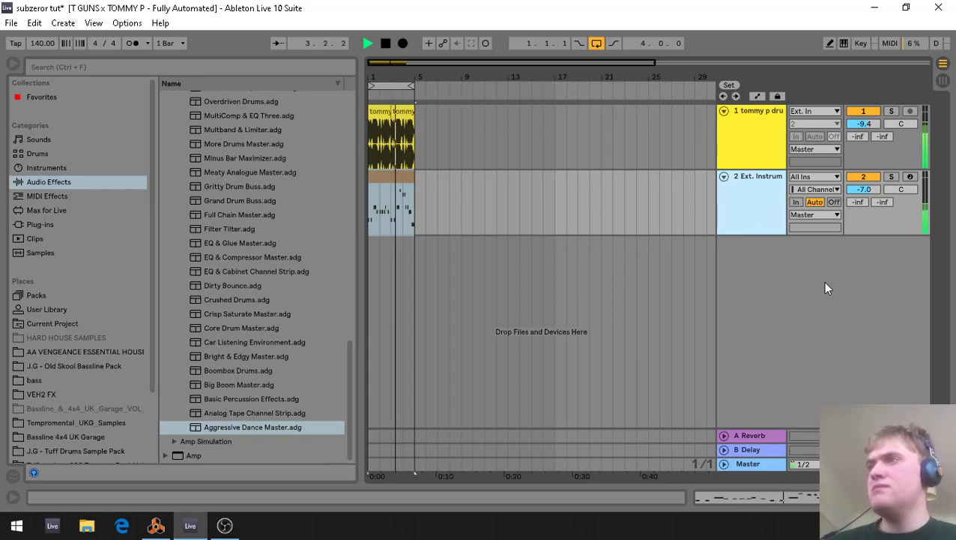
{"action": "key", "text": "space"}
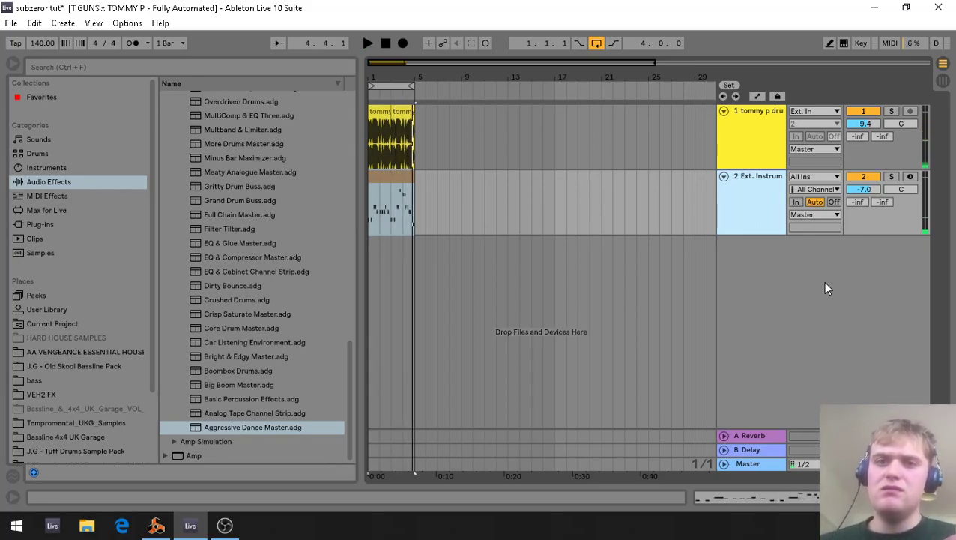
In Session View, bypass the Master track's Aggressive Dance Master rack, raise the Master volume to 6.0 dB, and play the loop.
{"action": "key", "text": "Tab"}
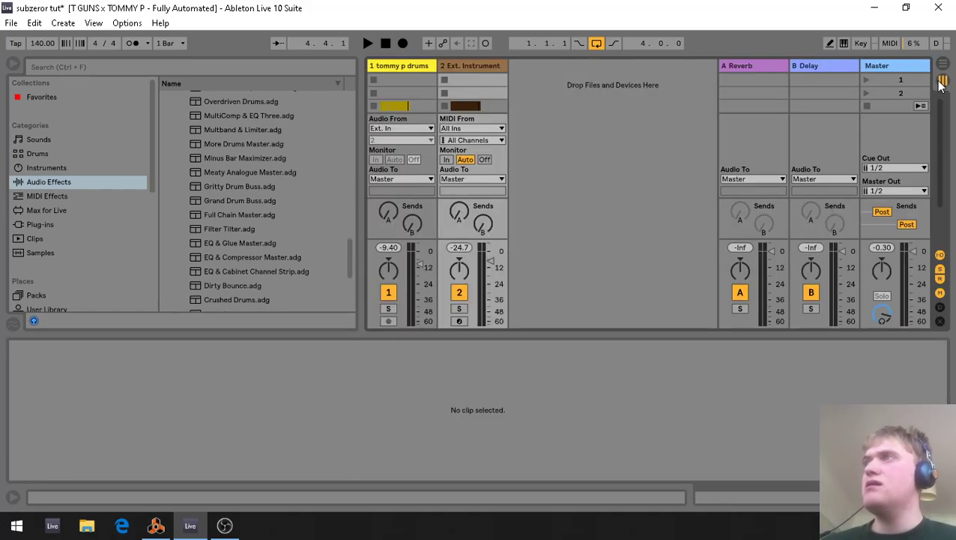
{"action": "left_click", "coordinate": [899, 66]}
{"action": "left_click", "coordinate": [903, 73]}
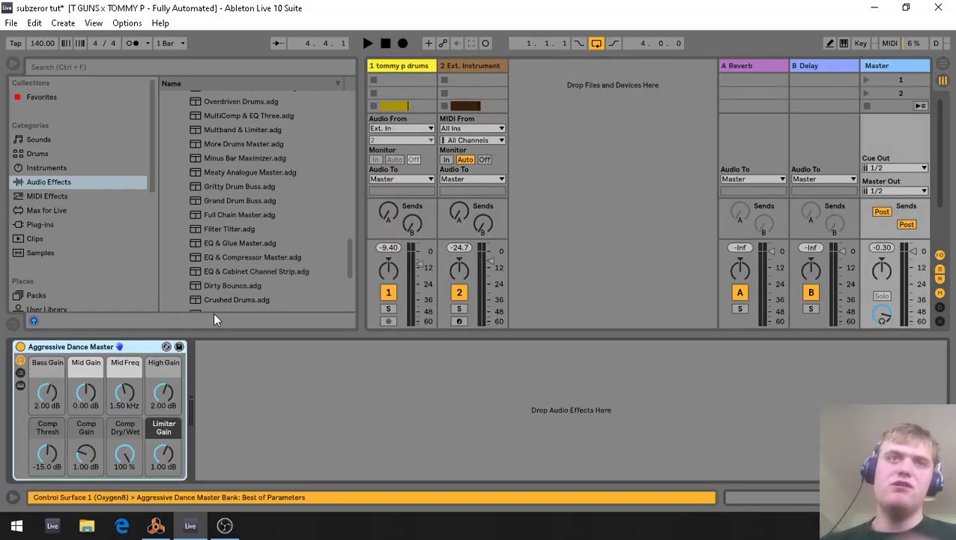
{"action": "left_click", "coordinate": [20, 347]}
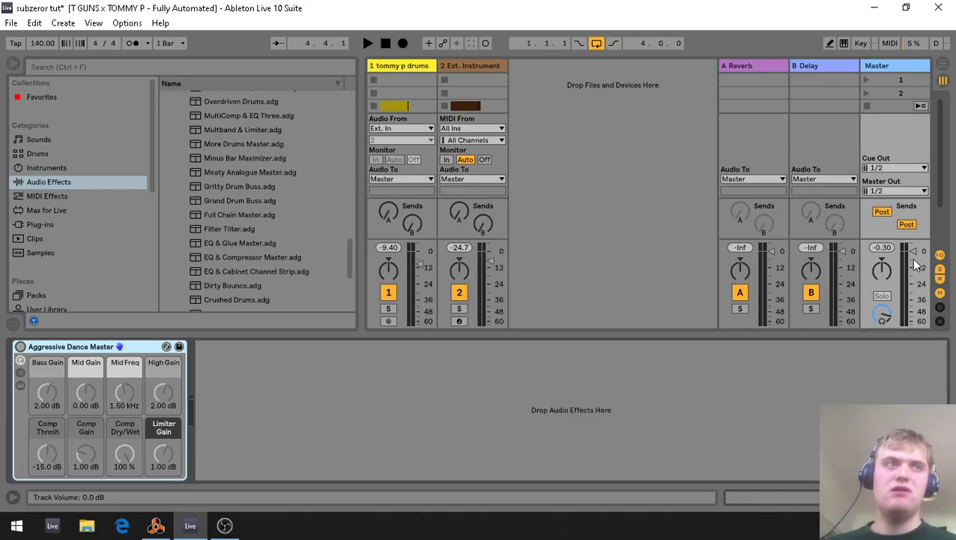
{"action": "left_click_drag", "start_coordinate": [915, 260], "coordinate": [914, 245]}
{"action": "key", "text": "space"}
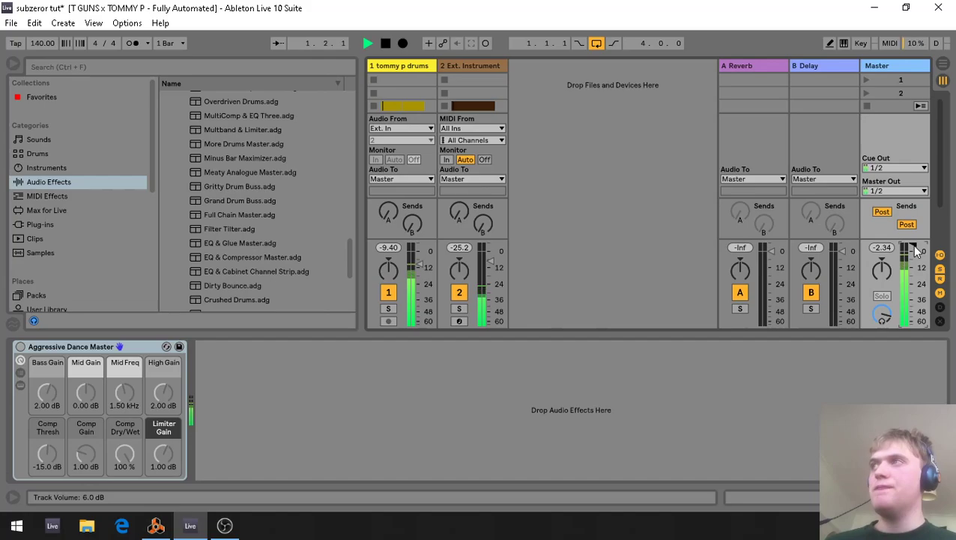
{"action": "key", "text": "space"}
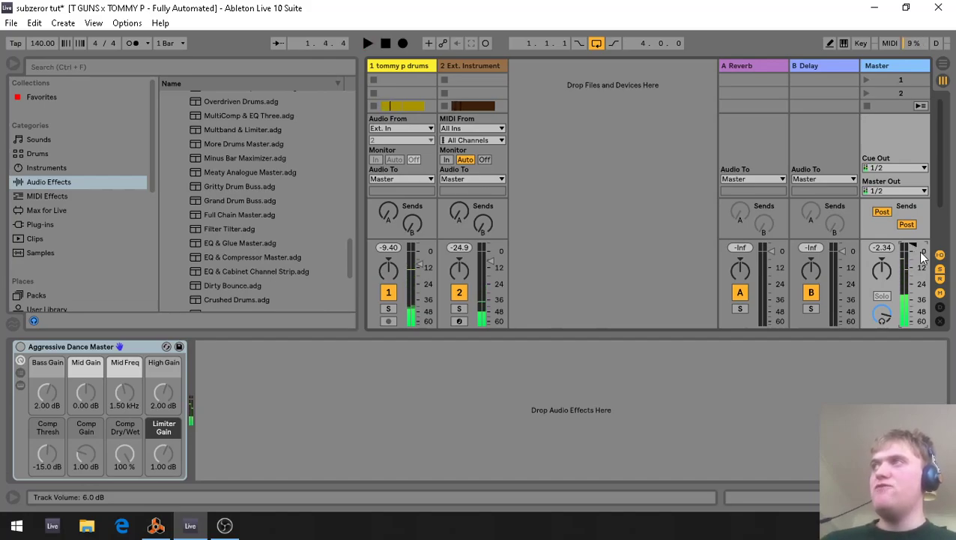
Select the drums and Ext. Instrument tracks together, raise their volumes, and play the loop to check the levels.
{"action": "left_click", "coordinate": [424, 64]}
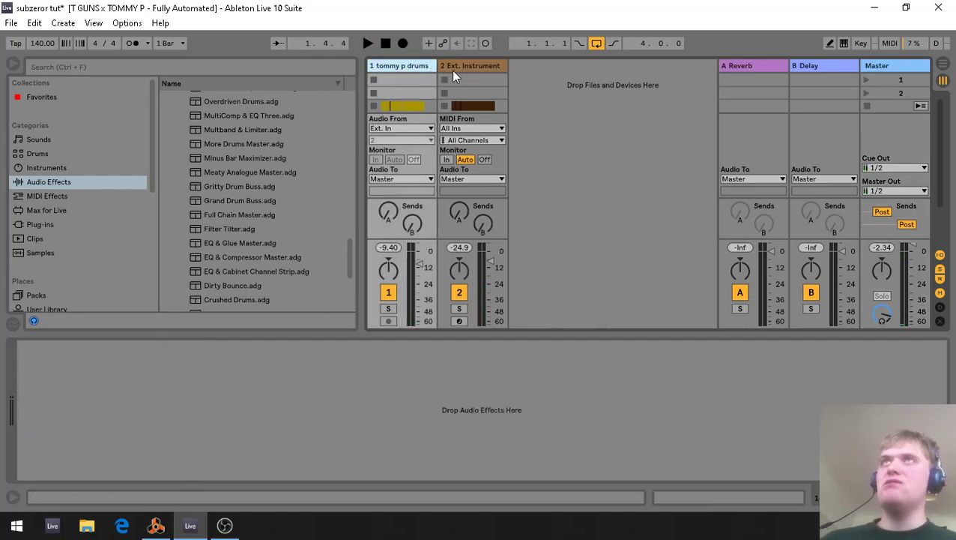
{"action": "left_click", "coordinate": [456, 72]}
{"action": "key", "text": "space"}
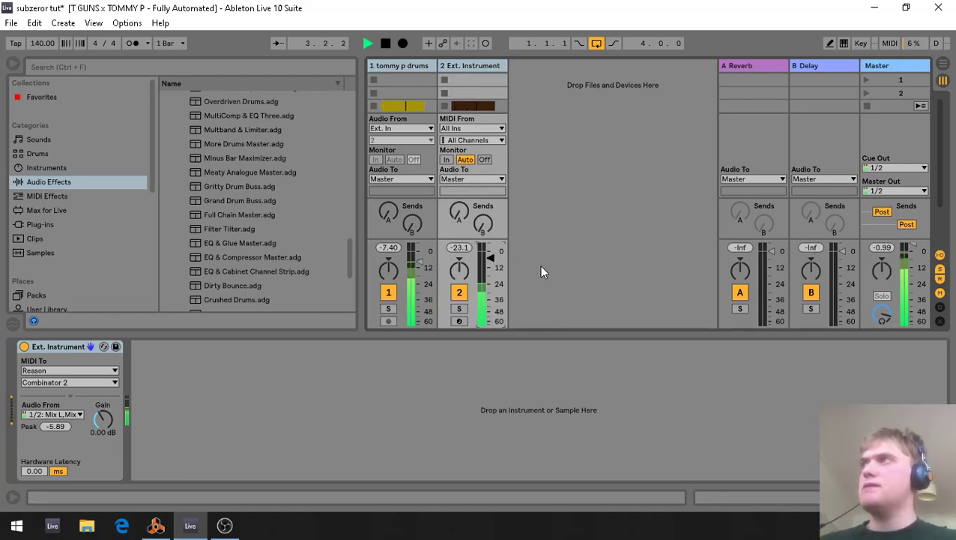
{"action": "key", "text": "space"}
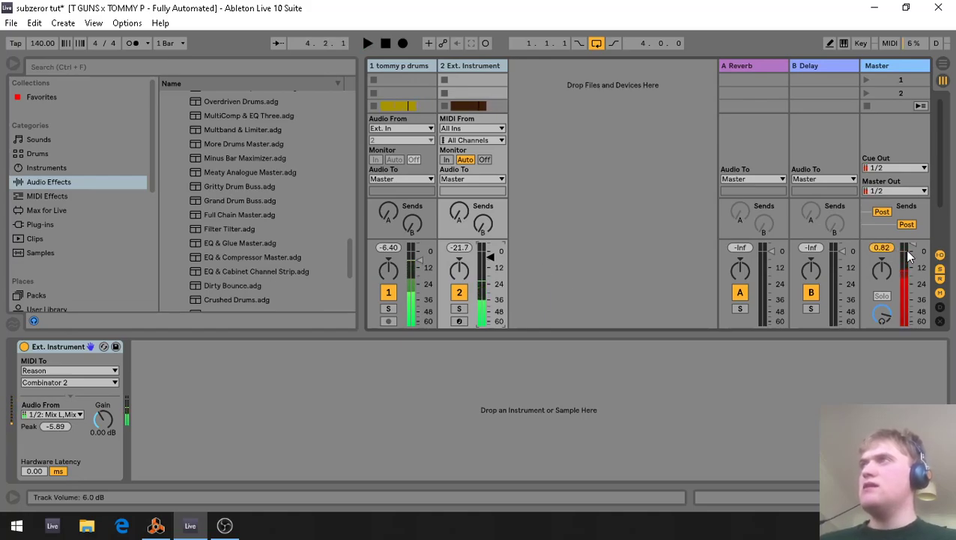
{"action": "key", "text": "space"}
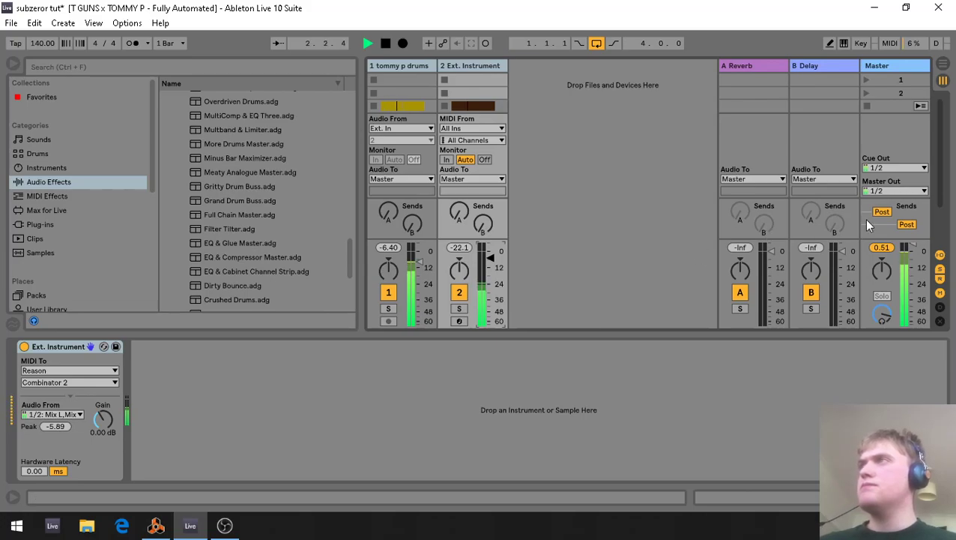
{"action": "key", "text": "space"}
Reset the Master volume to its default, switch the Aggressive Dance Master rack back on, and play the loop.
{"action": "right_click", "coordinate": [914, 245]}
{"action": "left_click", "coordinate": [887, 275]}
{"action": "left_click", "coordinate": [897, 67]}
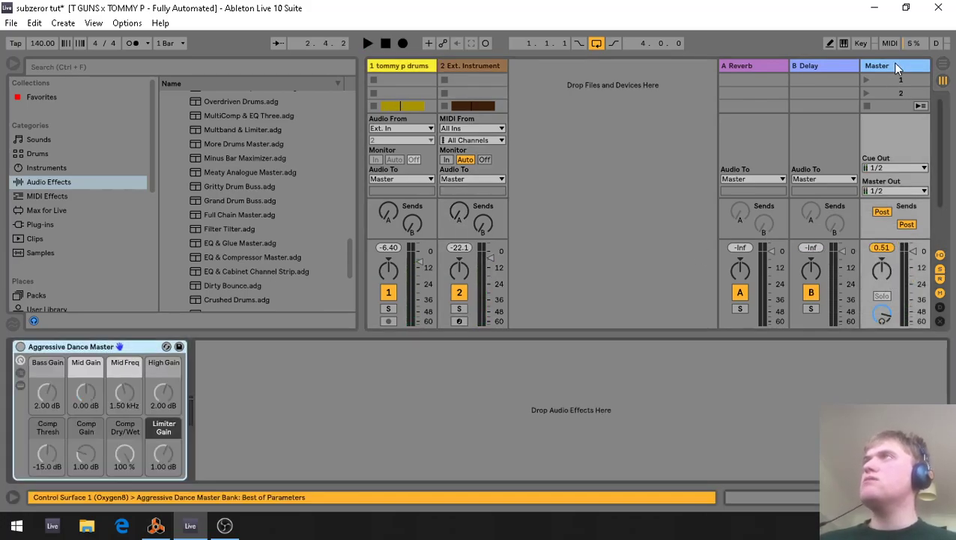
{"action": "left_click", "coordinate": [20, 347]}
{"action": "key", "text": "space"}
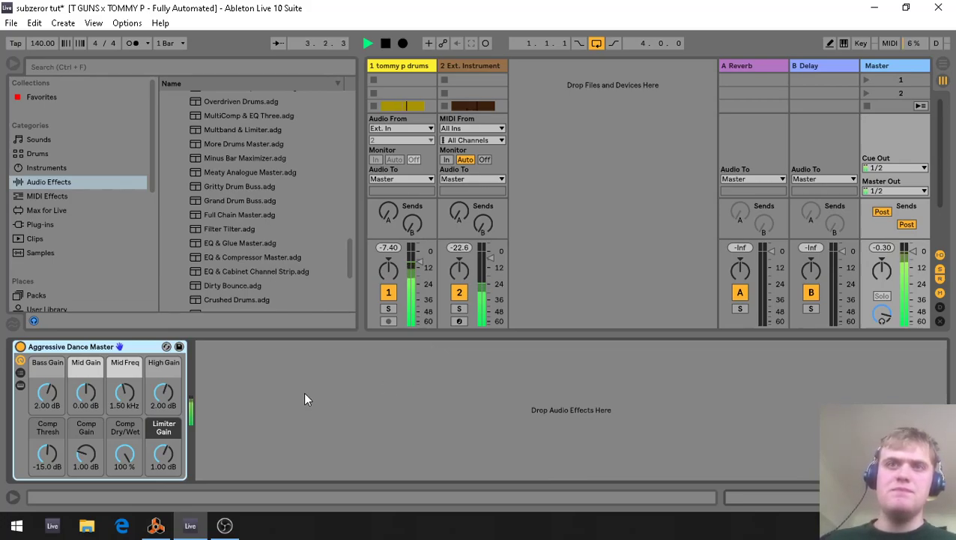
{"action": "key", "text": "space"}
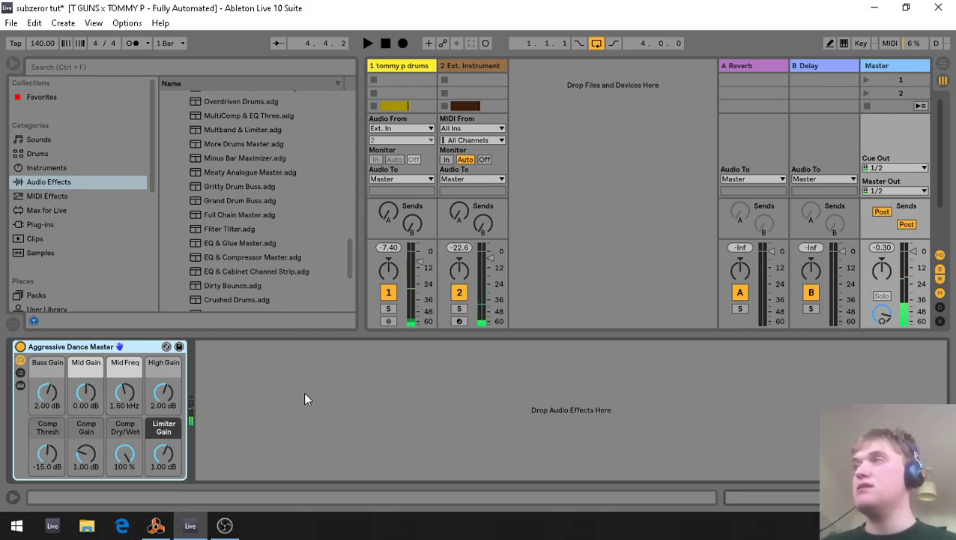